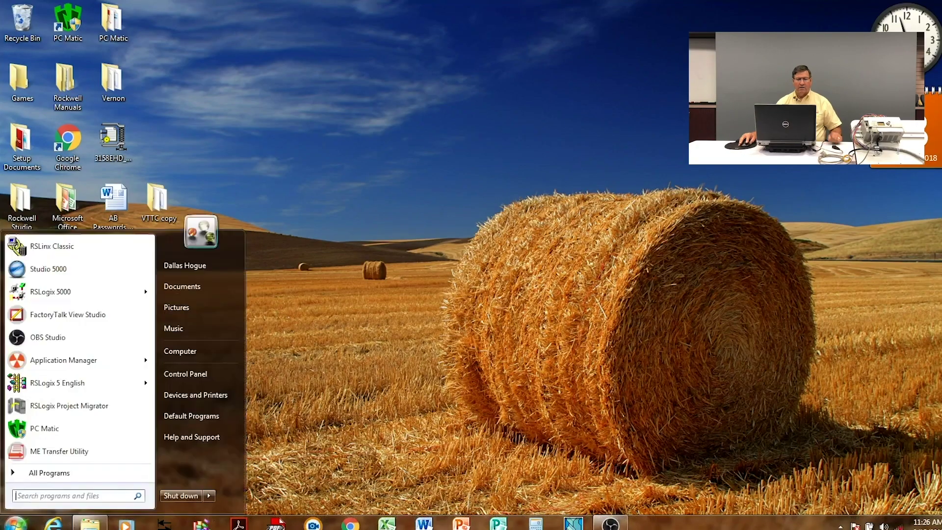
Verify in Device Manager that USB Serial Port uses COM3, then close Device Manager and Control Panel.
{"action": "left_click", "coordinate": [201, 378]}
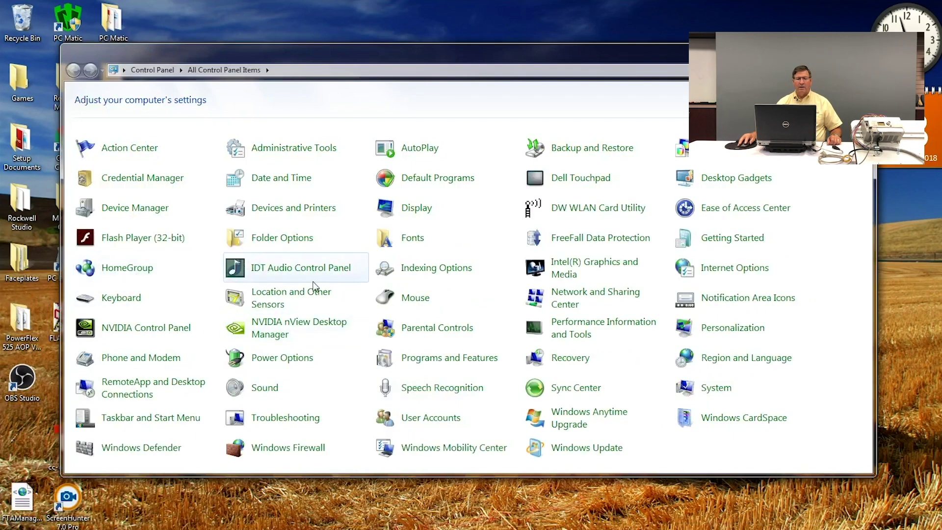
{"action": "left_click", "coordinate": [127, 209]}
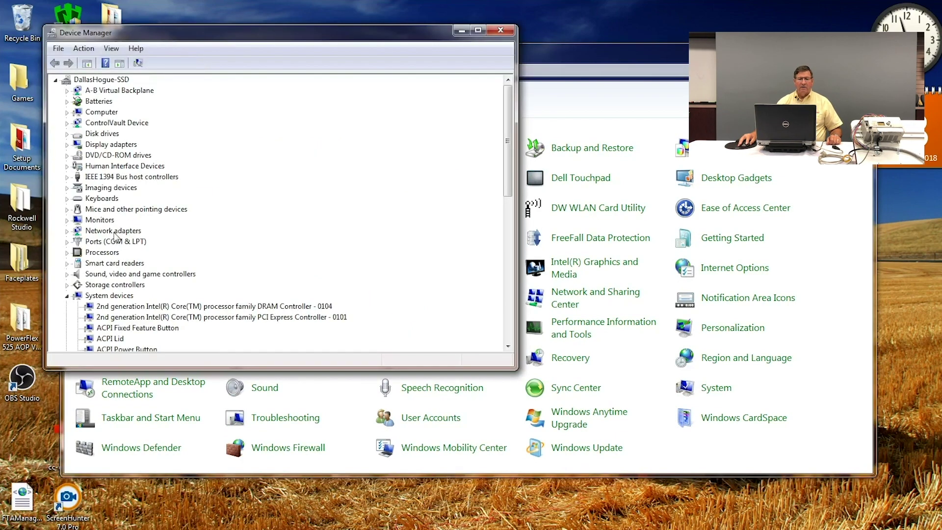
{"action": "left_click", "coordinate": [69, 242]}
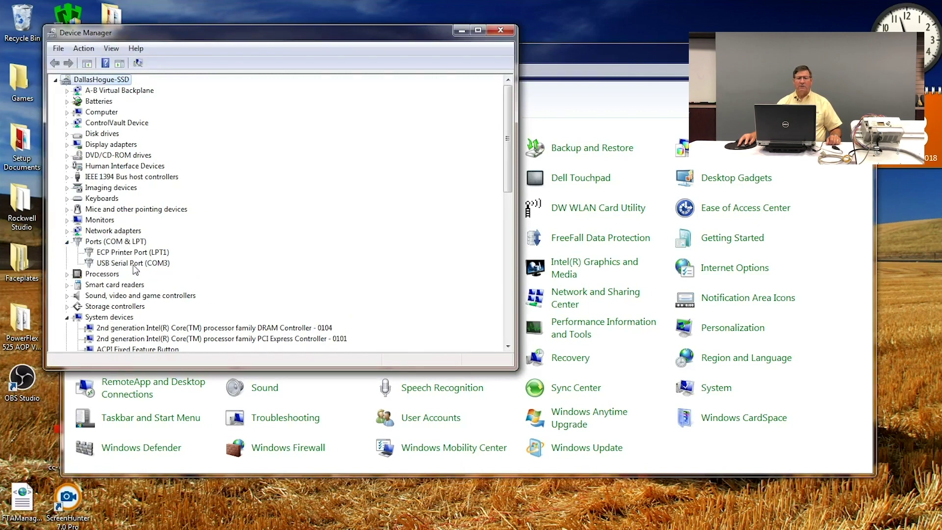
{"action": "left_click", "coordinate": [156, 264]}
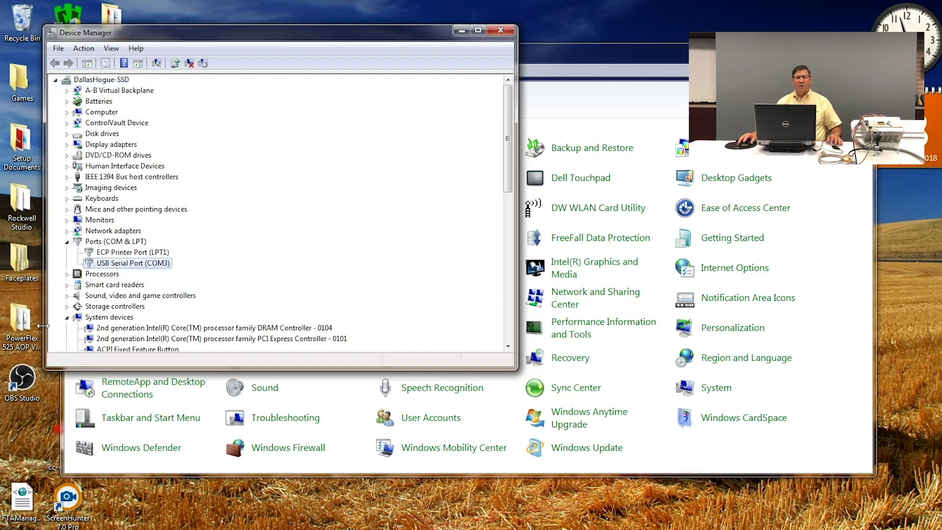
{"action": "left_click", "coordinate": [500, 32]}
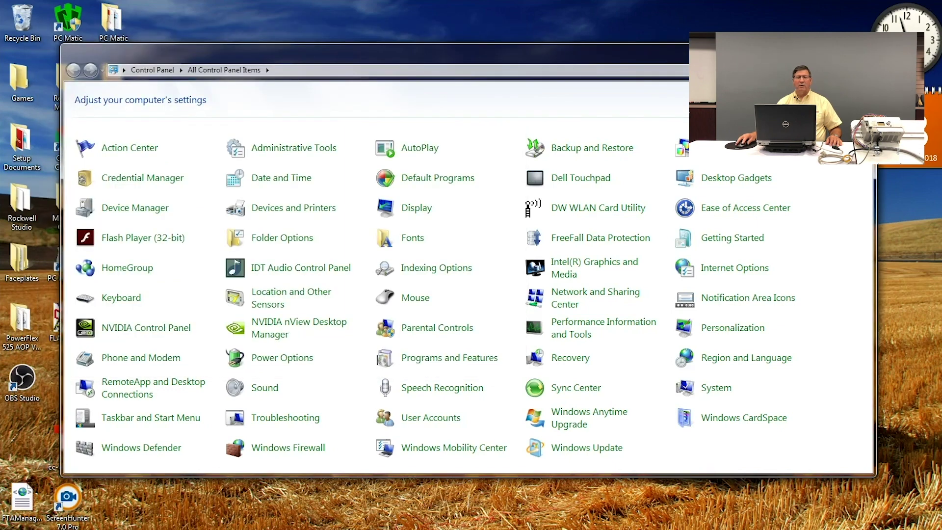
{"action": "left_click", "coordinate": [862, 50]}
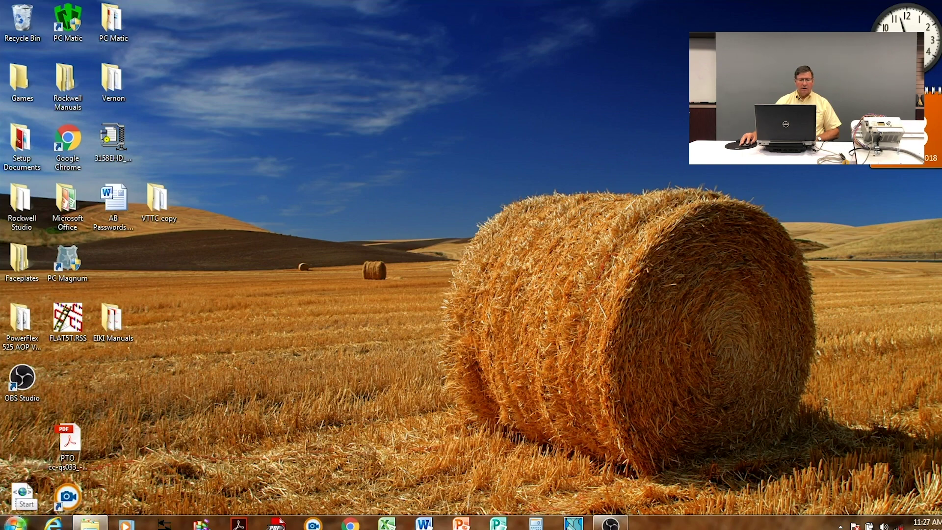
Launch RSLinx Classic from the Rockwell Software > RSLinx folder in All Programs.
{"action": "left_click", "coordinate": [16, 523]}
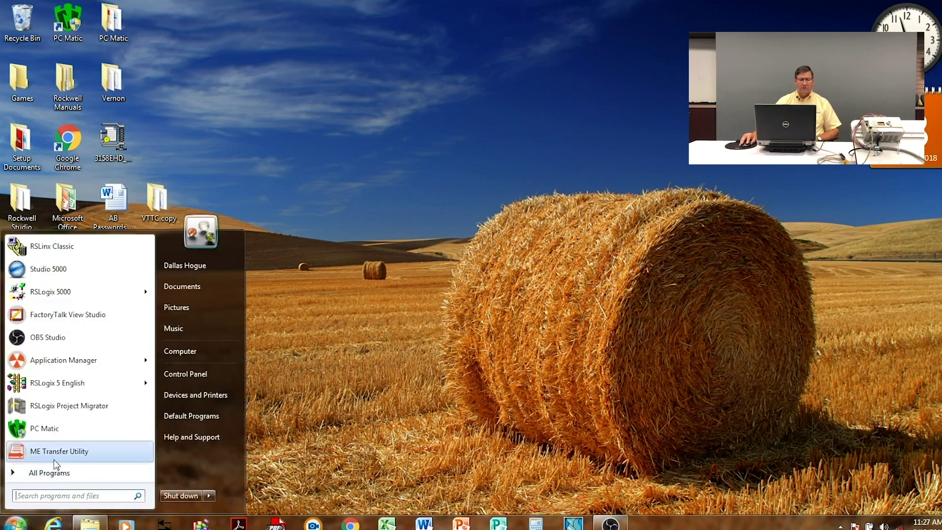
{"action": "left_click", "coordinate": [51, 473]}
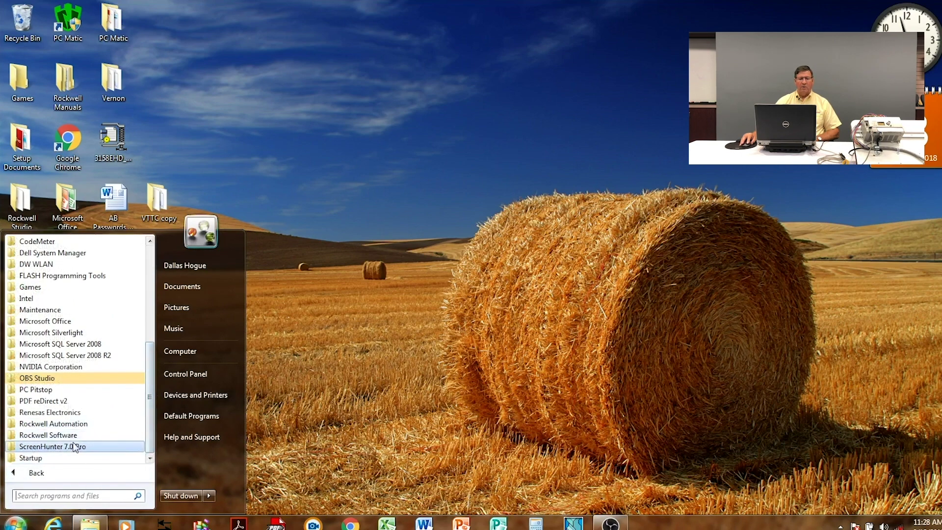
{"action": "left_click", "coordinate": [27, 438]}
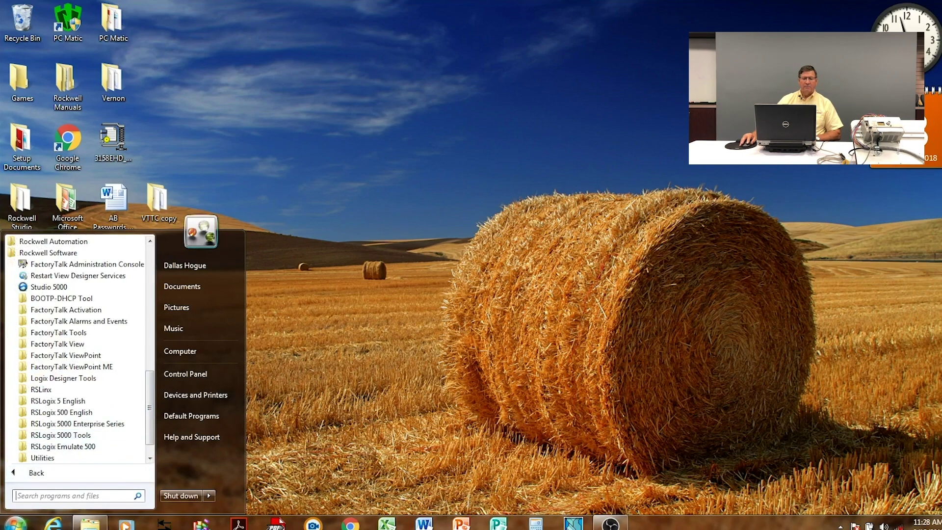
{"action": "left_click", "coordinate": [31, 391]}
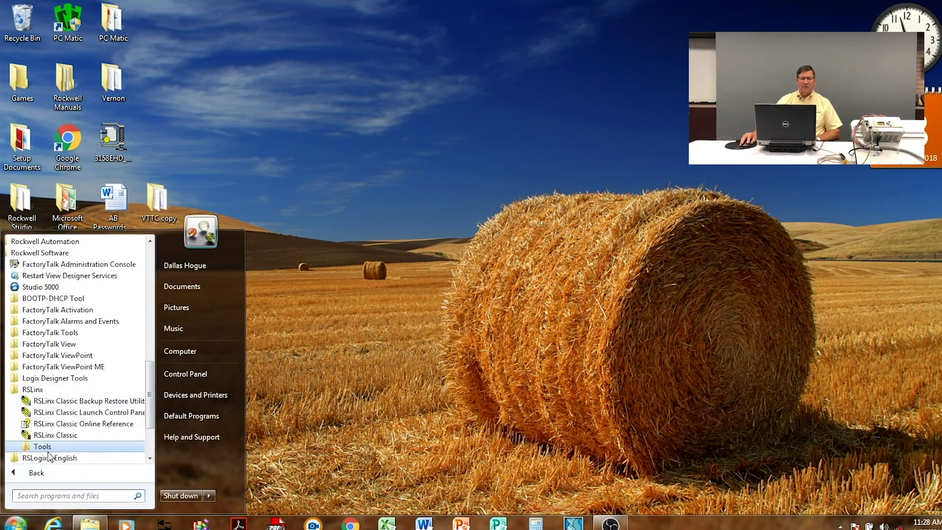
{"action": "left_click", "coordinate": [48, 435]}
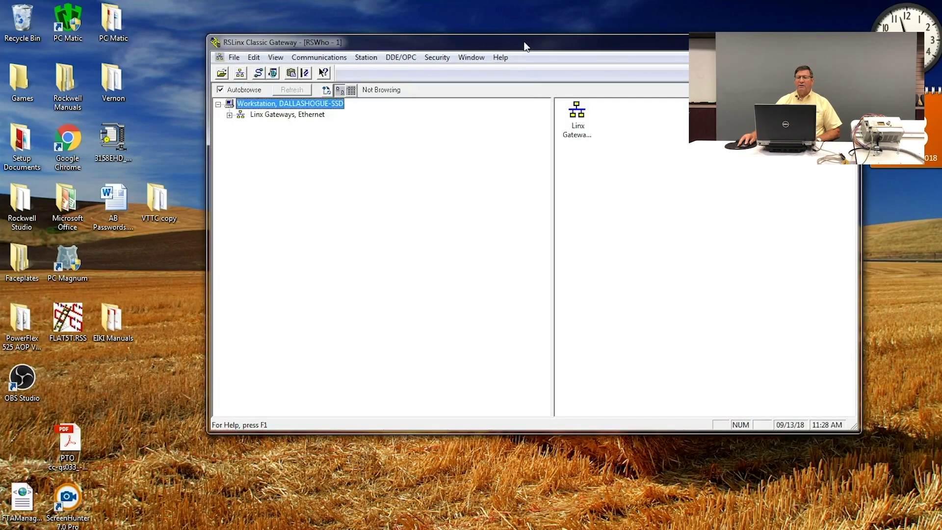
Shift the RSLinx window left, browse Linx Gateways, Ethernet in RSWho, and bring up Configure Drivers.
{"action": "left_click_drag", "start_coordinate": [523, 45], "coordinate": [480, 52]}
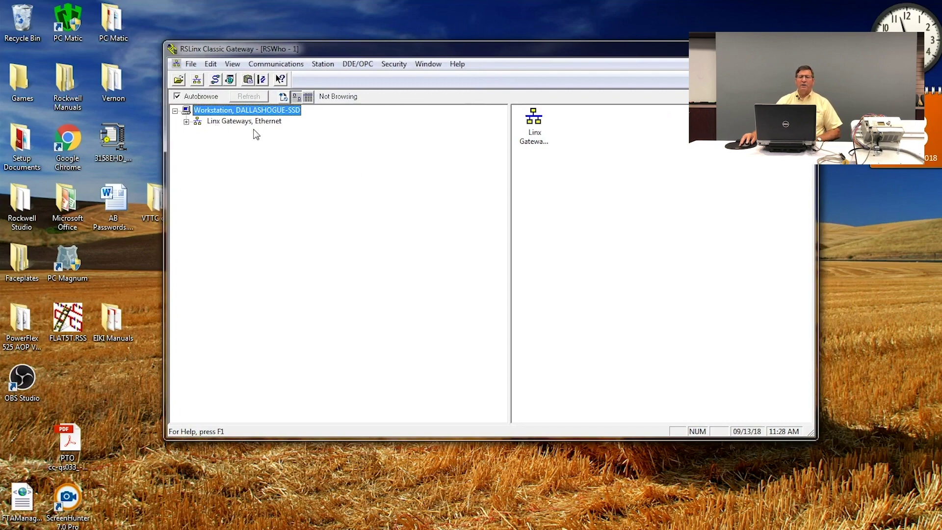
{"action": "left_click", "coordinate": [186, 122]}
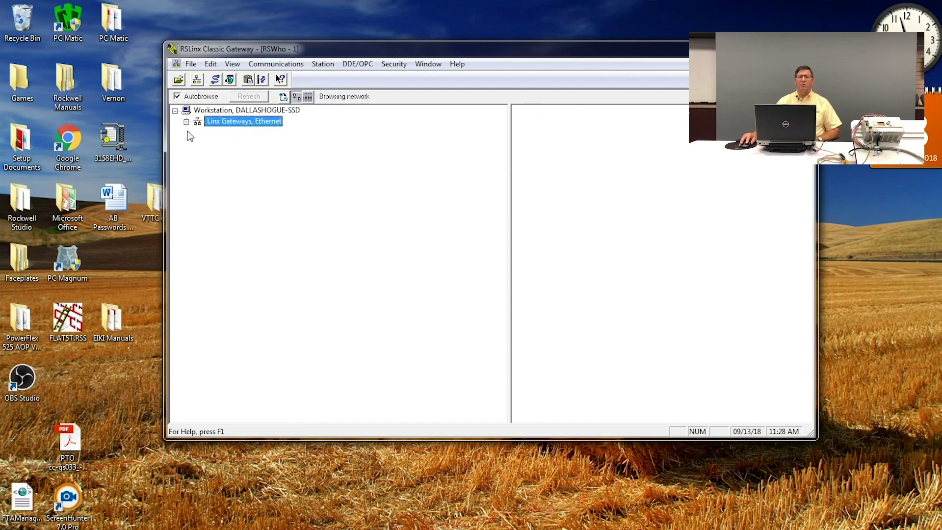
{"action": "left_click", "coordinate": [186, 122]}
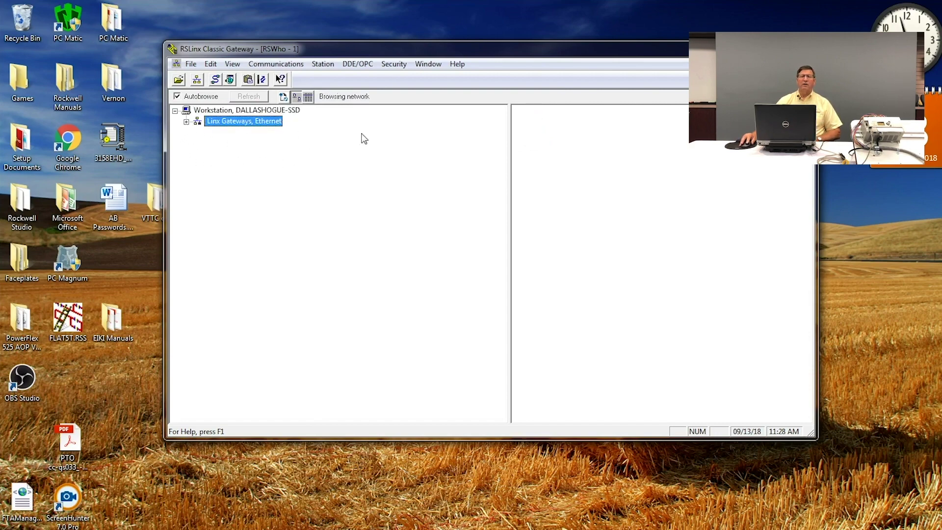
{"action": "left_click", "coordinate": [215, 80]}
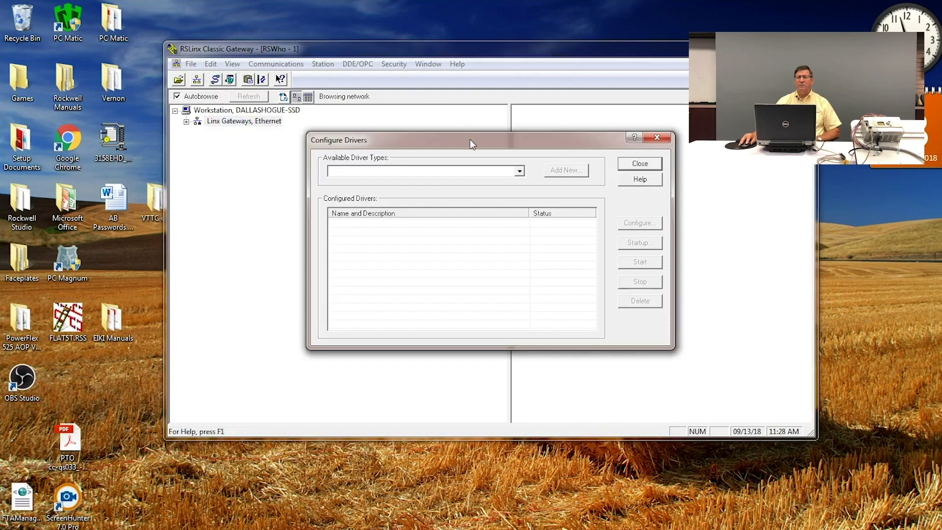
Select RS-232 DF1 devices as the driver type and add a new driver named AB_DF1-1.
{"action": "left_click_drag", "start_coordinate": [471, 143], "coordinate": [454, 37]}
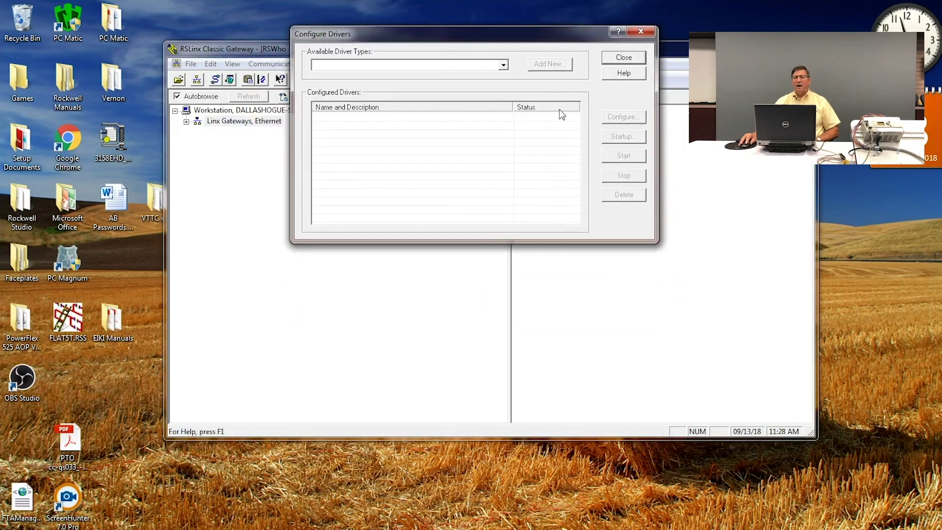
{"action": "left_click", "coordinate": [504, 67]}
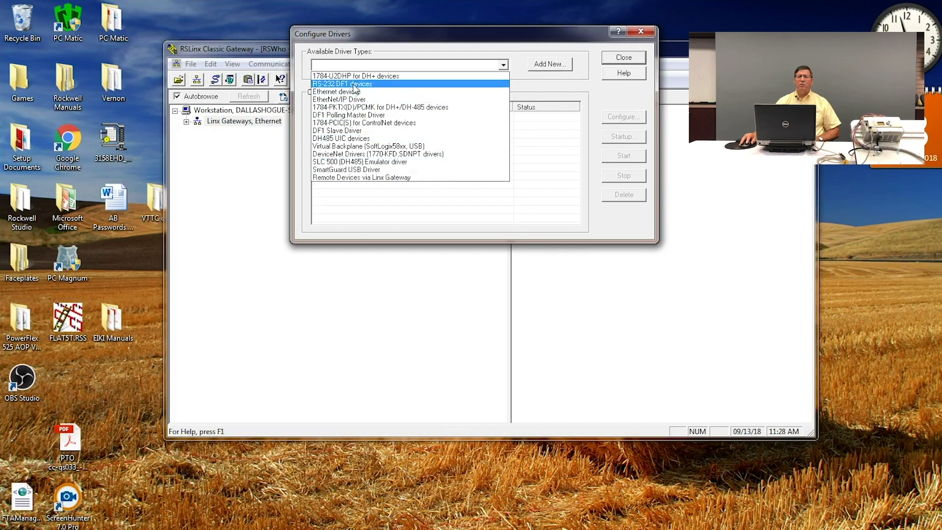
{"action": "left_click", "coordinate": [398, 84]}
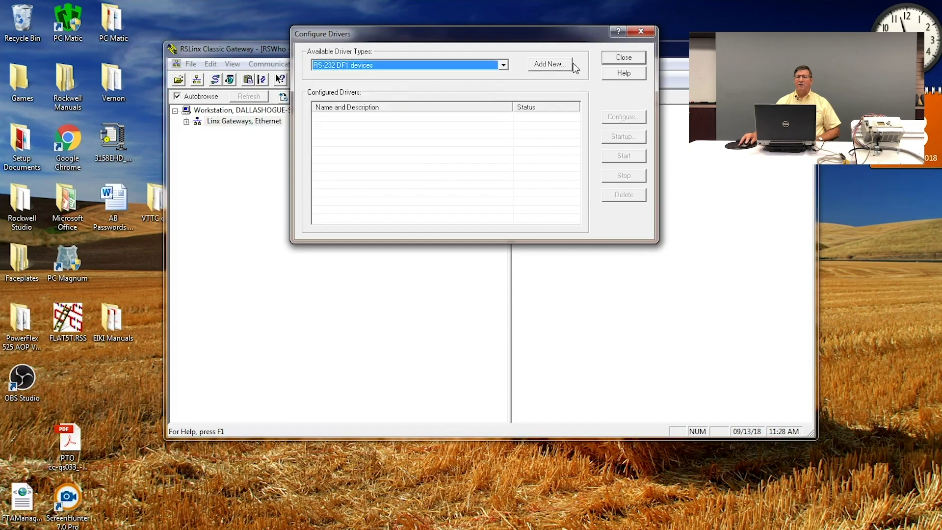
{"action": "left_click", "coordinate": [541, 69]}
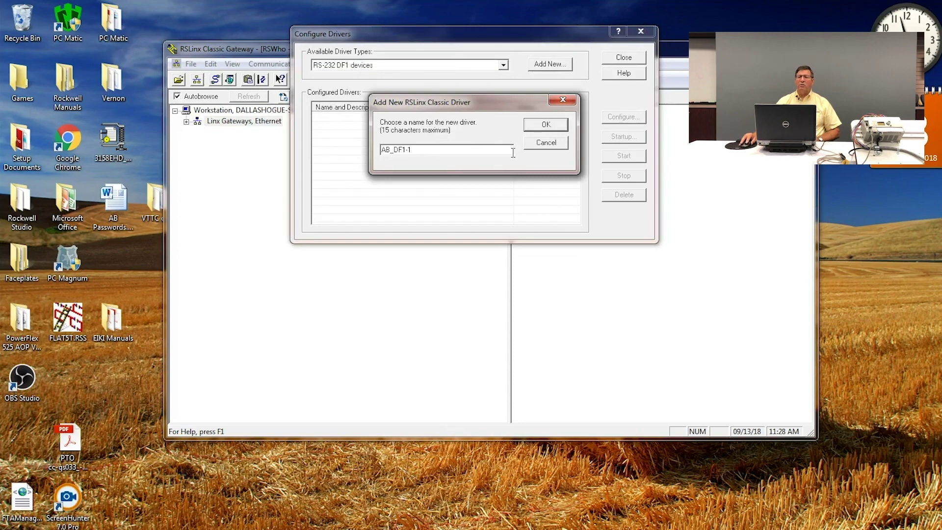
Accept the name AB_DF1-1 and set the driver's Comm Port to COM3.
{"action": "left_click", "coordinate": [546, 127]}
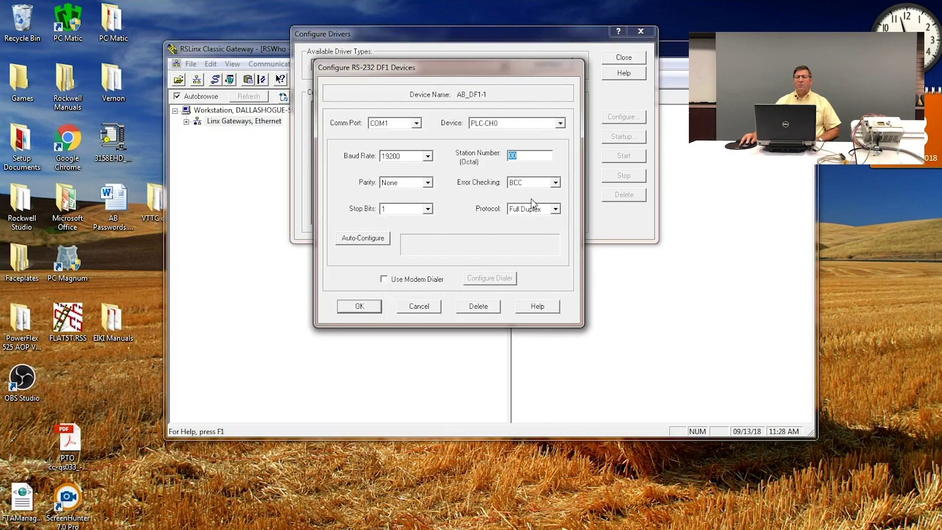
{"action": "left_click_drag", "start_coordinate": [466, 77], "coordinate": [473, 36]}
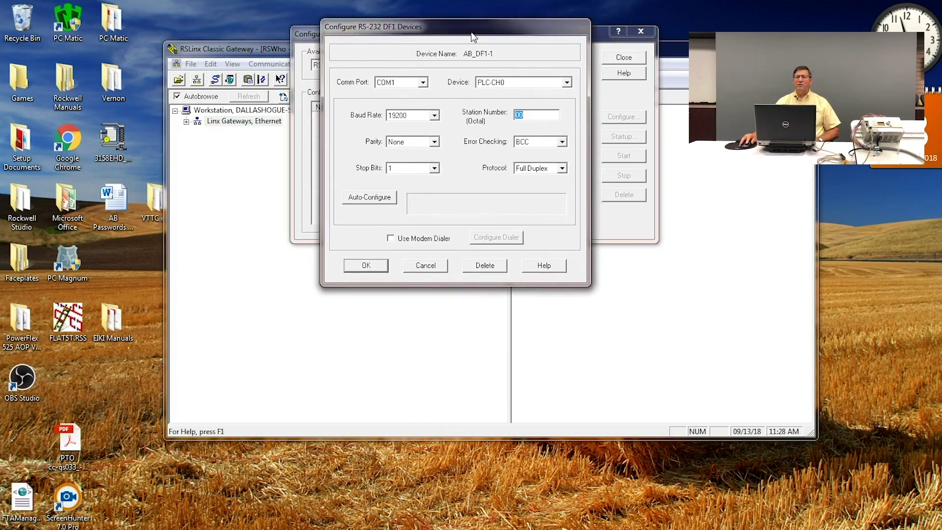
{"action": "left_click", "coordinate": [423, 82]}
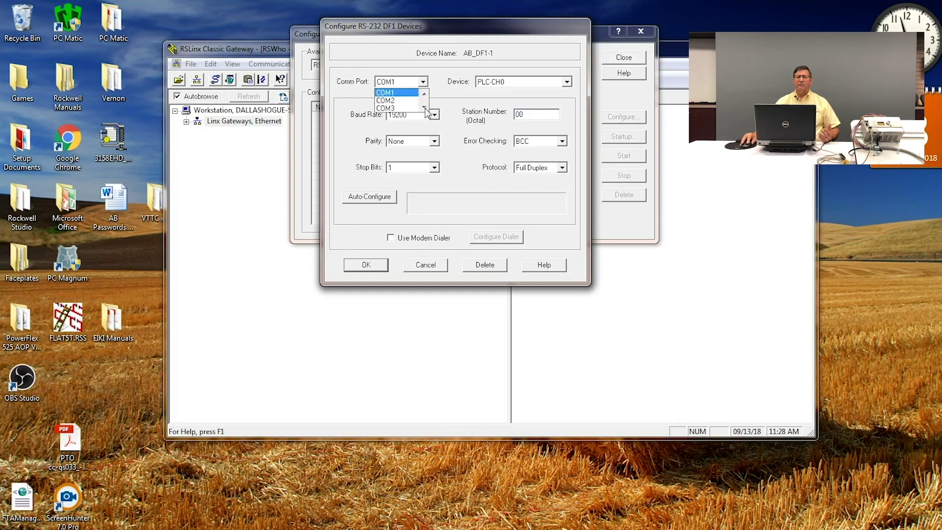
{"action": "left_click", "coordinate": [424, 107]}
{"action": "left_click", "coordinate": [424, 107]}
{"action": "left_click", "coordinate": [424, 107]}
{"action": "left_click", "coordinate": [424, 107]}
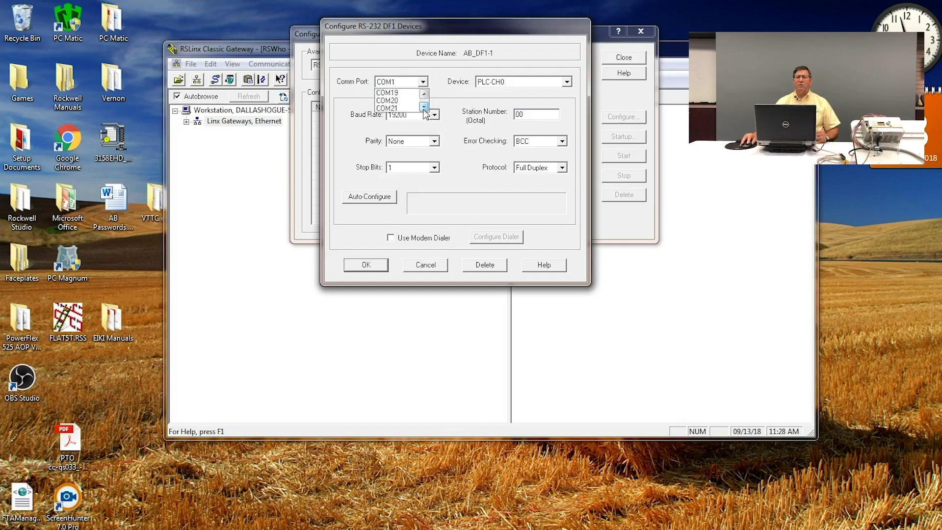
{"action": "left_click", "coordinate": [424, 93]}
{"action": "left_click", "coordinate": [424, 94]}
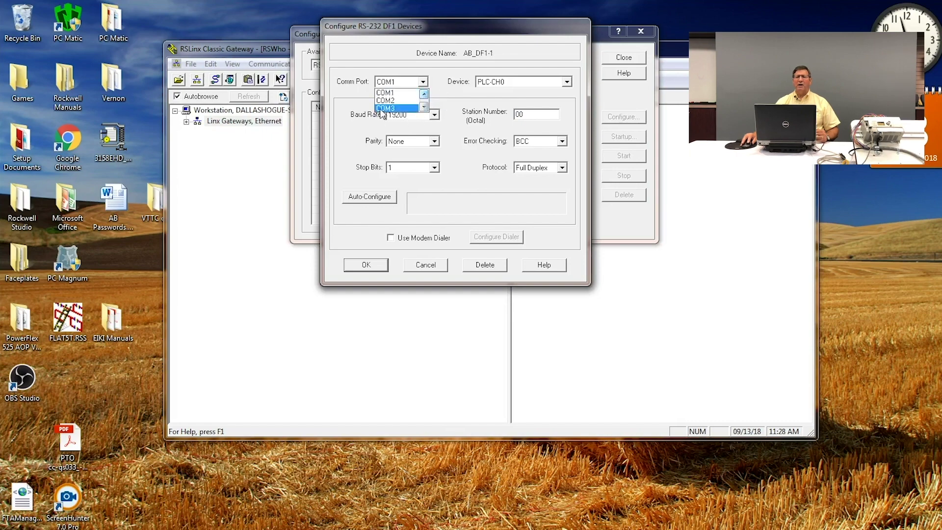
{"action": "left_click", "coordinate": [383, 109]}
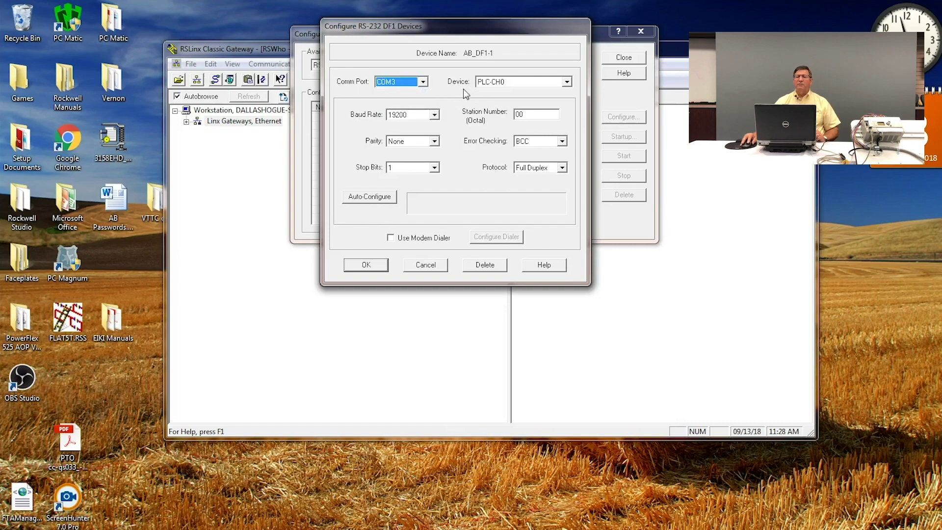
Leave the device type at PLC-CH0 and bring up the baud rate choices.
{"action": "left_click", "coordinate": [568, 83]}
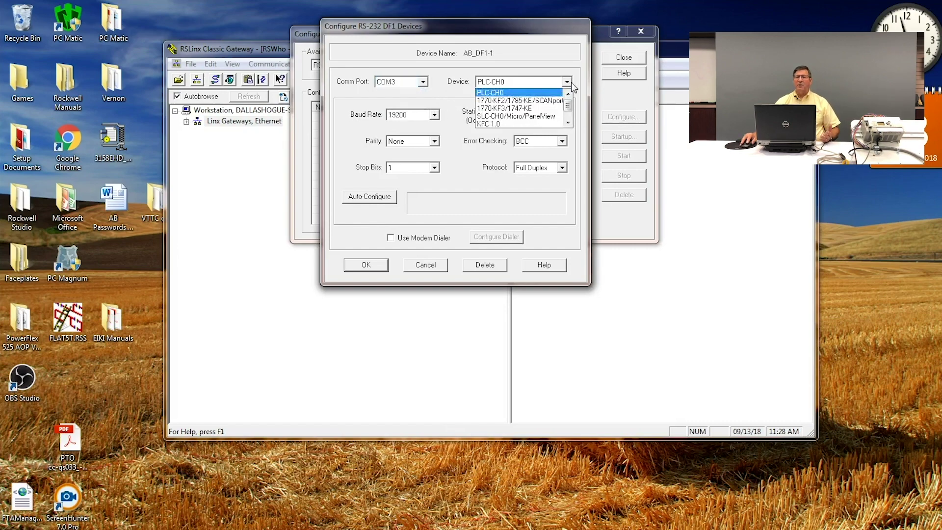
{"action": "mouse_move", "coordinate": [569, 112]}
{"action": "left_mouse_down"}
{"action": "mouse_move", "coordinate": [569, 134]}
{"action": "mouse_move", "coordinate": [569, 96]}
{"action": "left_mouse_up"}
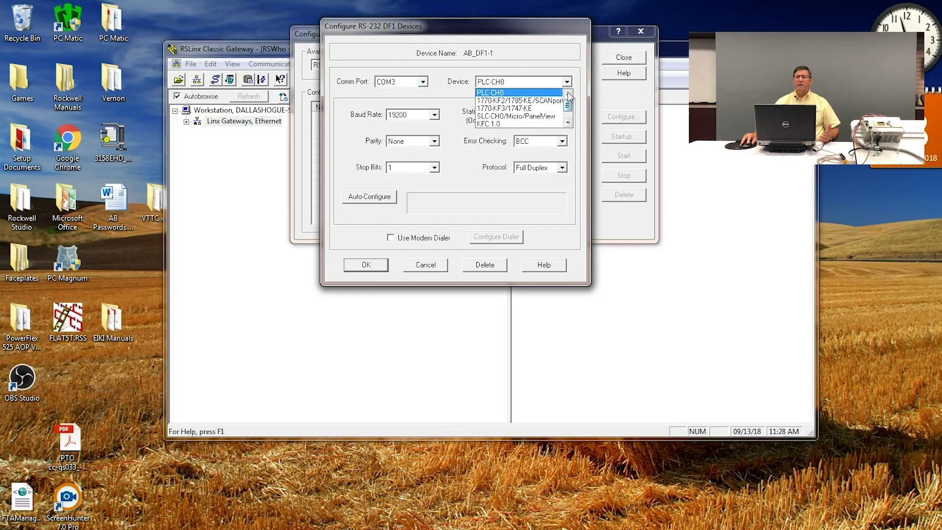
{"action": "left_click", "coordinate": [536, 58]}
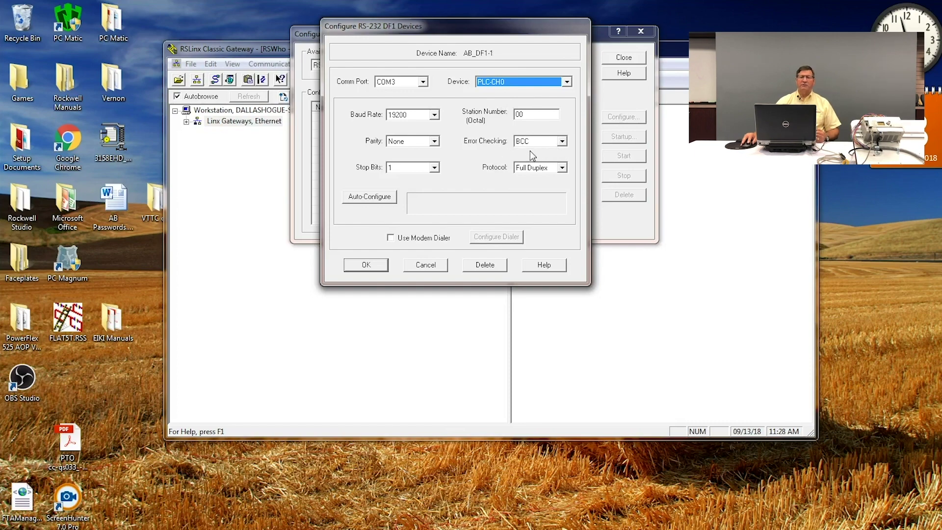
{"action": "left_click", "coordinate": [434, 116]}
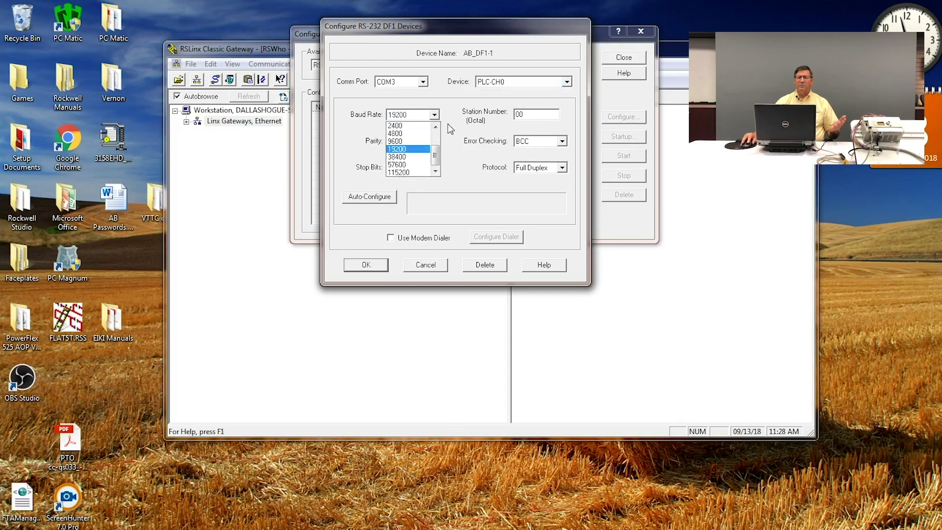
Choose 9600 baud, then auto-configure, which settles on SLC-CH0/Micro/PanelView at 19200 baud with CRC.
{"action": "left_click", "coordinate": [401, 142]}
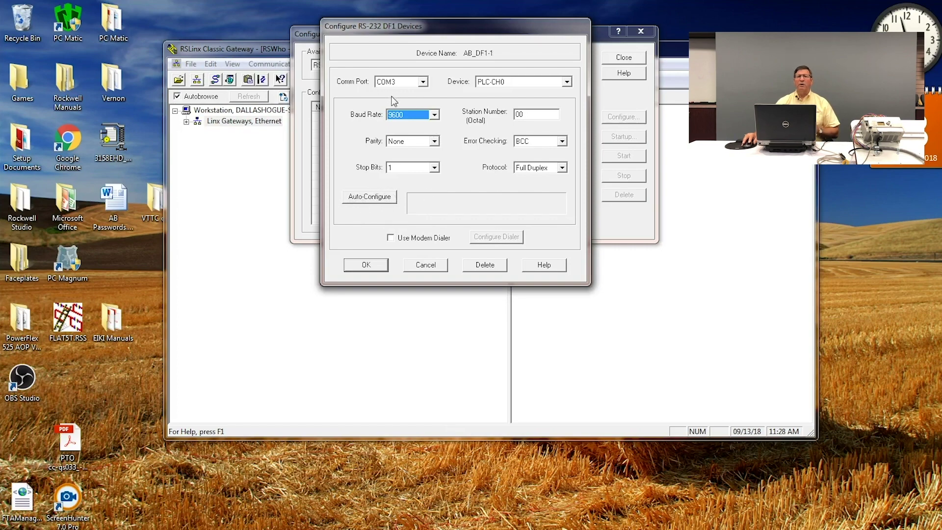
{"action": "left_click", "coordinate": [370, 199]}
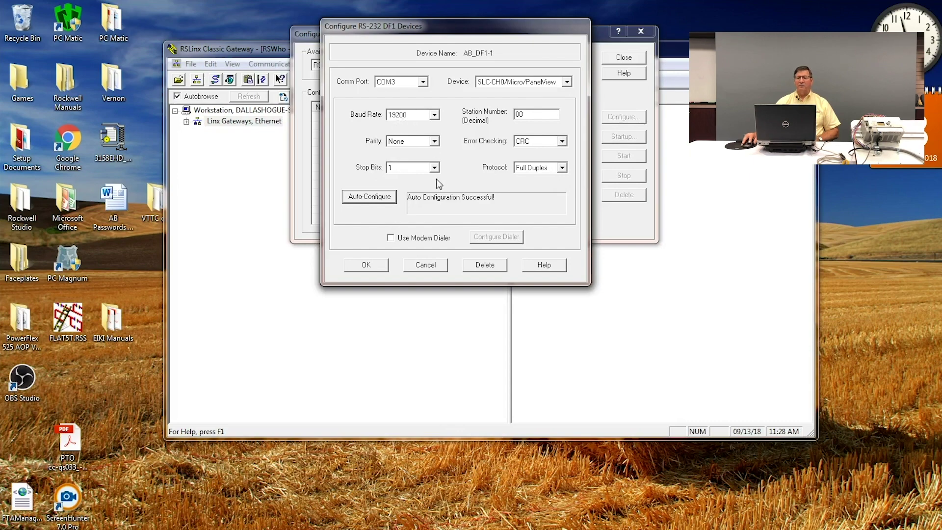
Save AB_DF1-1 so it runs on COM3, then close Configure Drivers.
{"action": "left_click", "coordinate": [366, 265]}
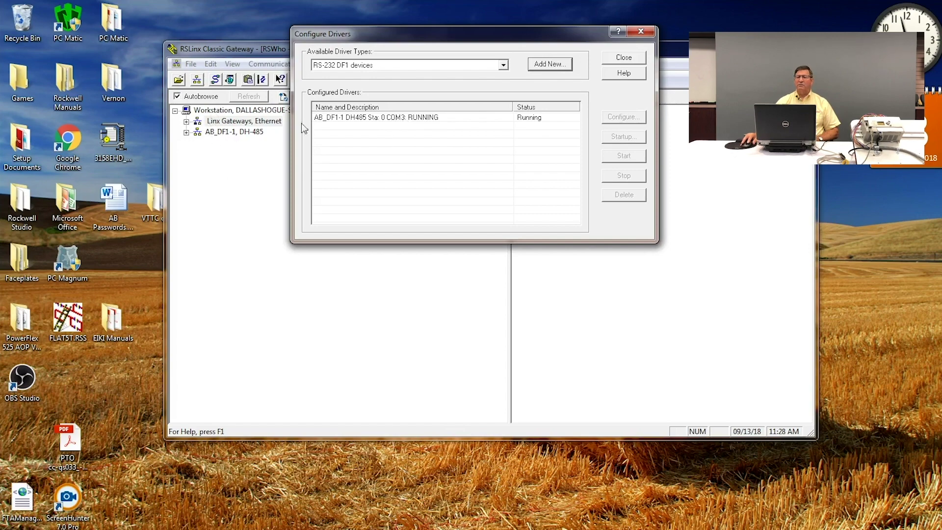
{"action": "left_click", "coordinate": [624, 58]}
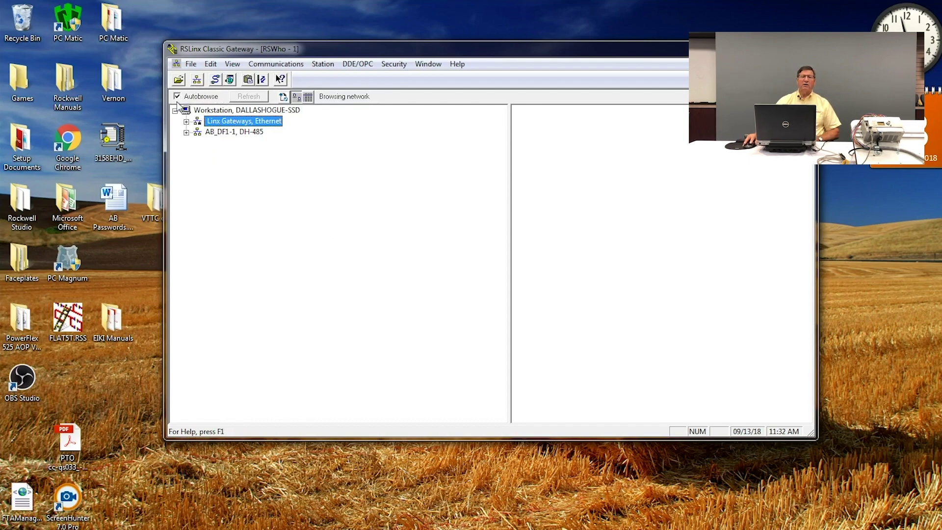
Browse and expand AB_DF1-1, DH-485, then select node 01 MicroLogix 1400, ML1400.
{"action": "left_click", "coordinate": [211, 135]}
{"action": "left_click", "coordinate": [211, 133]}
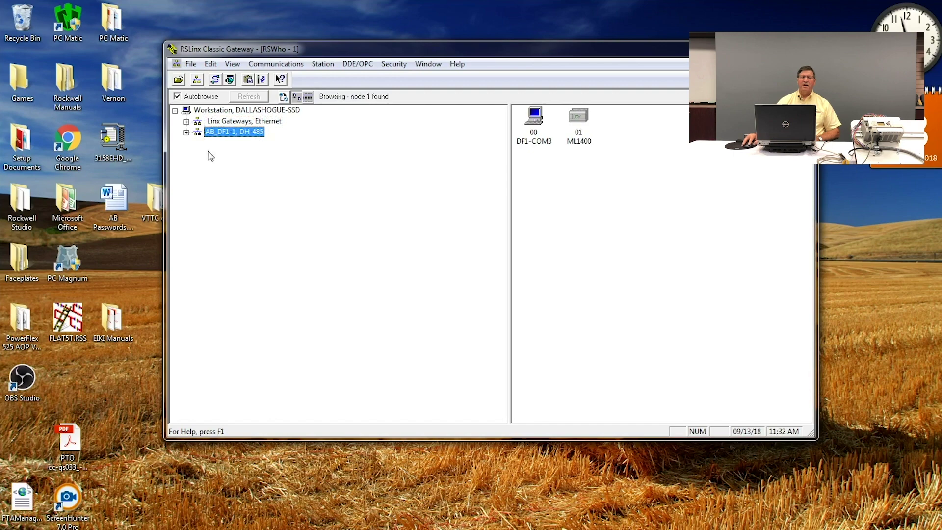
{"action": "left_click", "coordinate": [186, 133]}
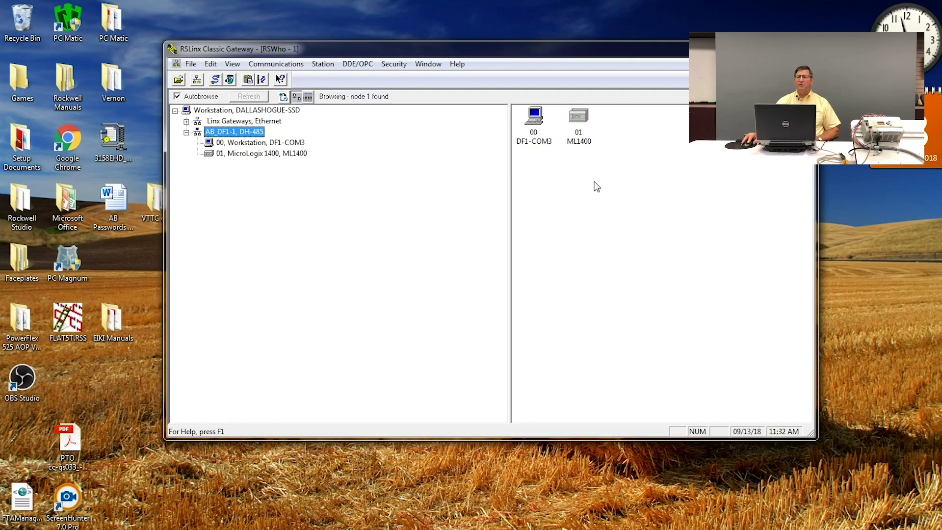
{"action": "left_click", "coordinate": [584, 140]}
{"action": "left_click", "coordinate": [582, 140]}
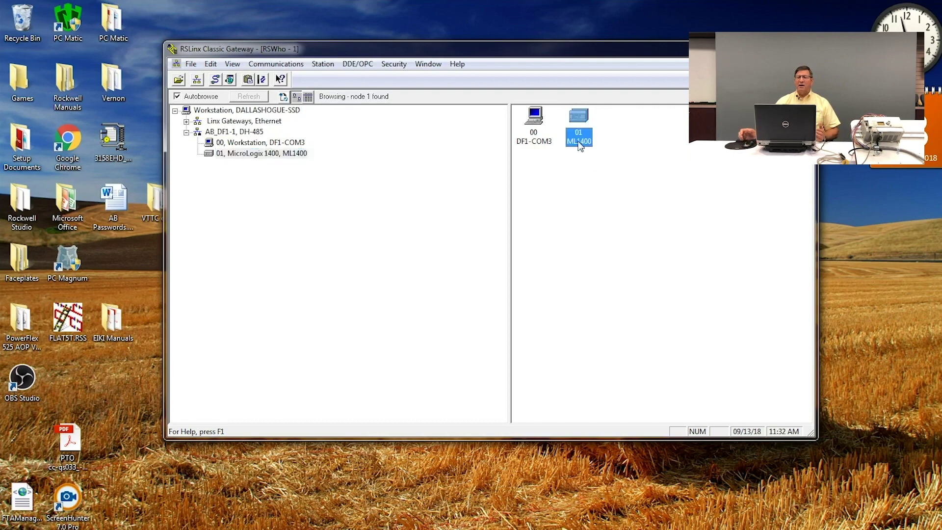